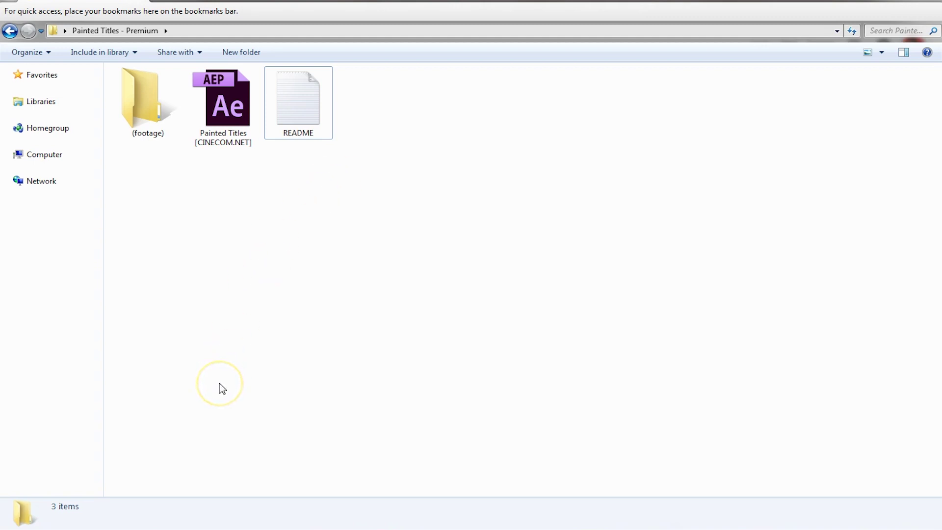
Step: Switch to Google Chrome and load typekit.com to reach the Typekit fonts library
{"action": "left_click", "coordinate": [124, 524]}
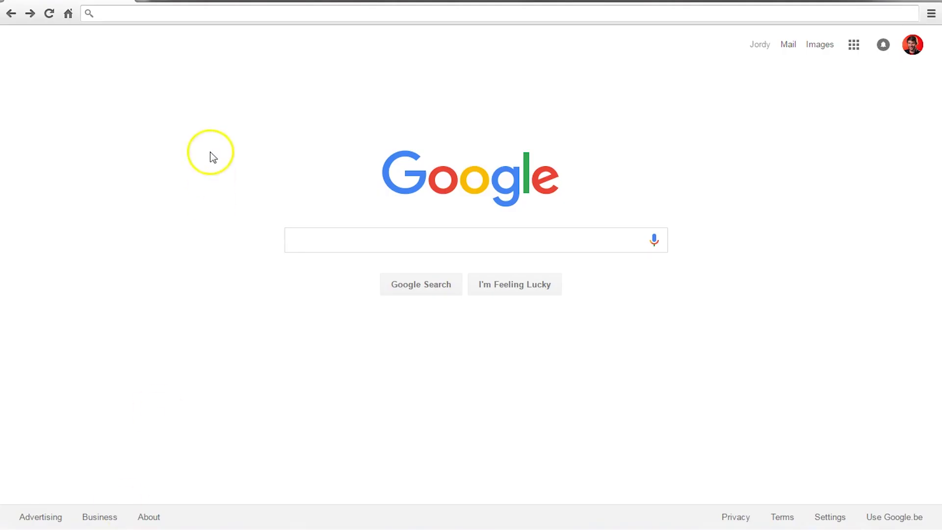
{"action": "left_click", "coordinate": [160, 12]}
{"action": "type", "text": "typekit.com/fonts"}
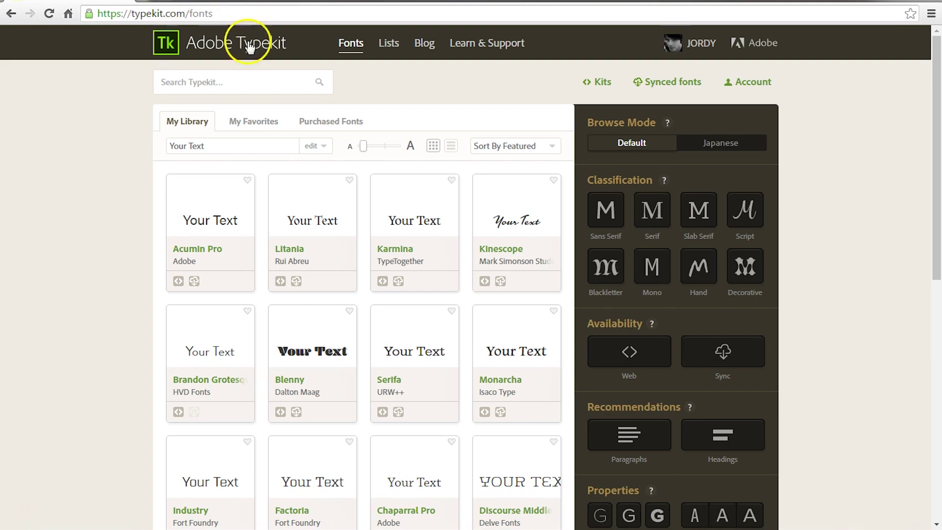
Step: Search Typekit for 'balloon' and open the Balloon URW family page from the suggestions
{"action": "left_click", "coordinate": [228, 81]}
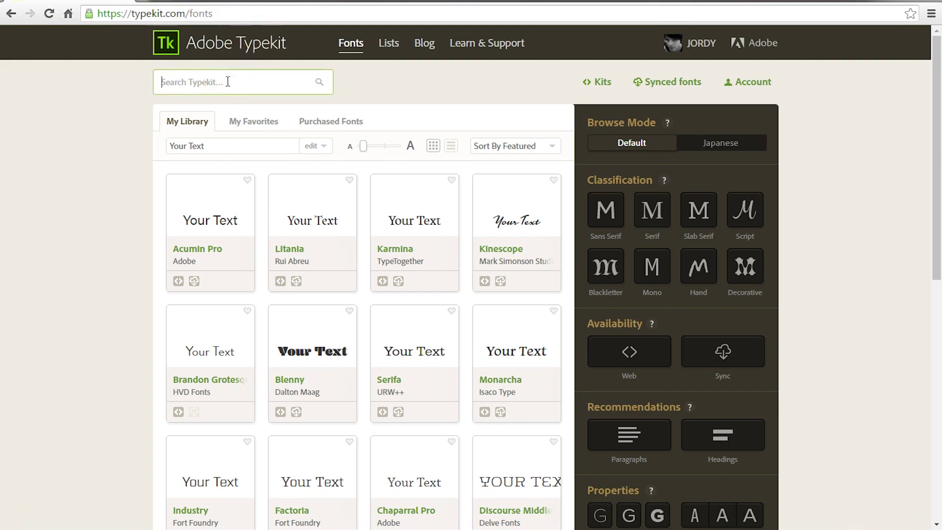
{"action": "type", "text": "balloon"}
{"action": "left_click", "coordinate": [183, 136]}
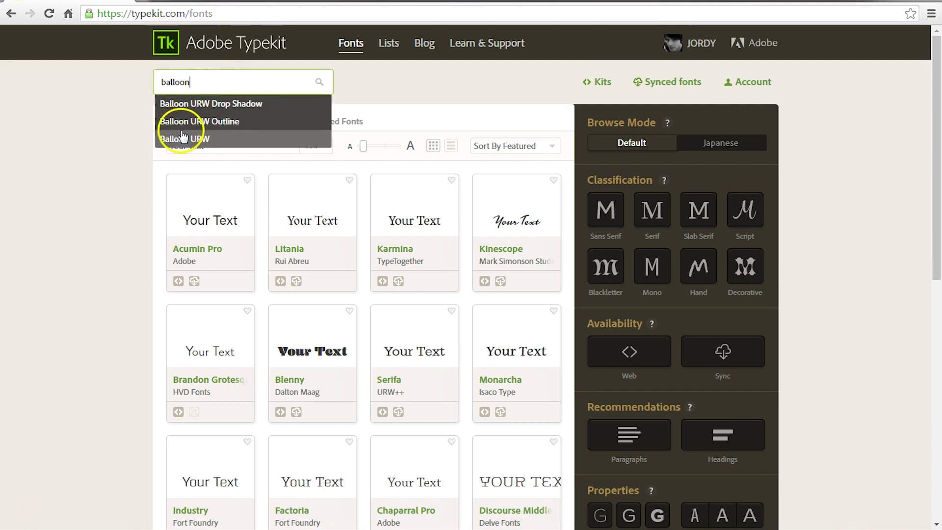
{"action": "left_click", "coordinate": [237, 141]}
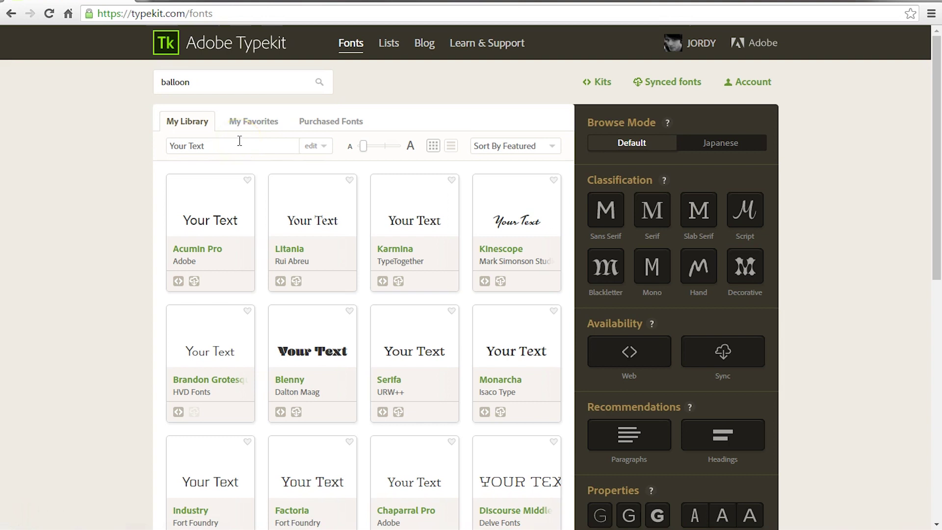
{"action": "left_click", "coordinate": [235, 80]}
{"action": "left_click", "coordinate": [223, 139]}
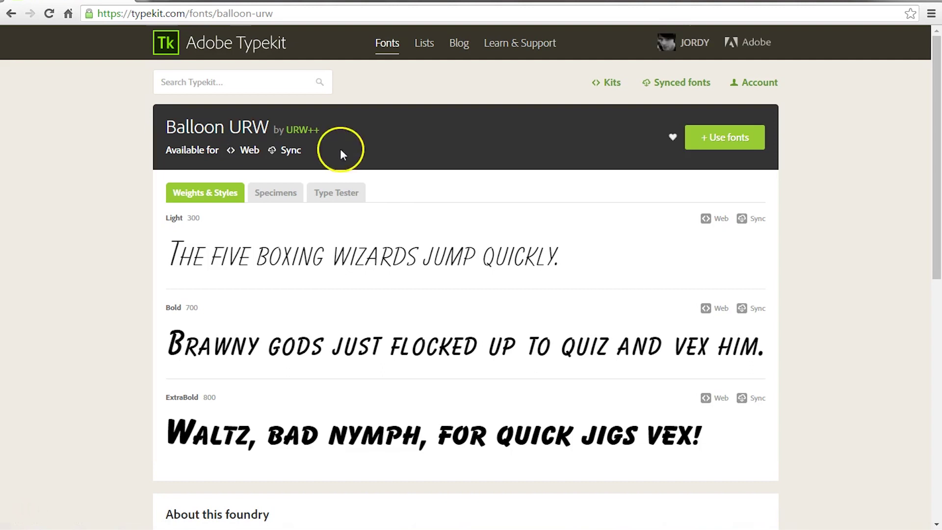
Step: Use Balloon URW, showing all weights and including ExtraBold alongside Light and Bold for syncing
{"action": "left_click", "coordinate": [739, 139]}
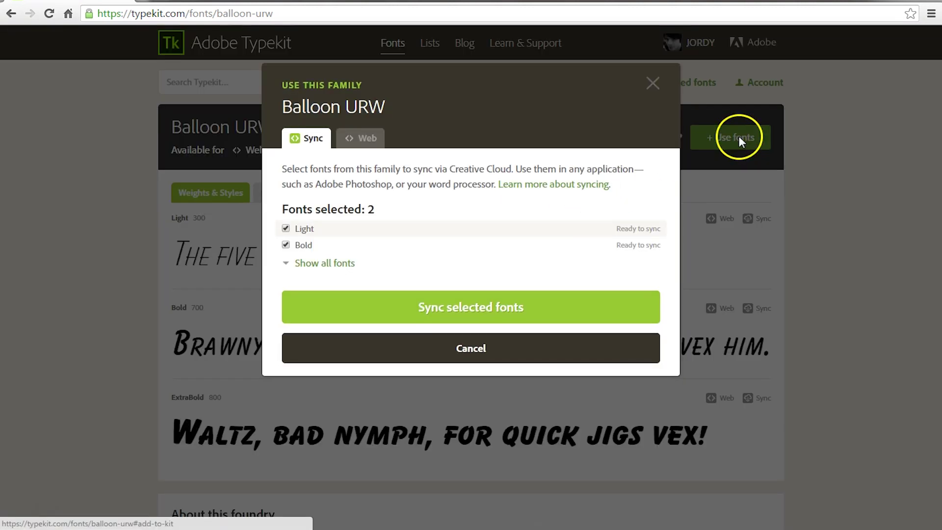
{"action": "left_click", "coordinate": [342, 266]}
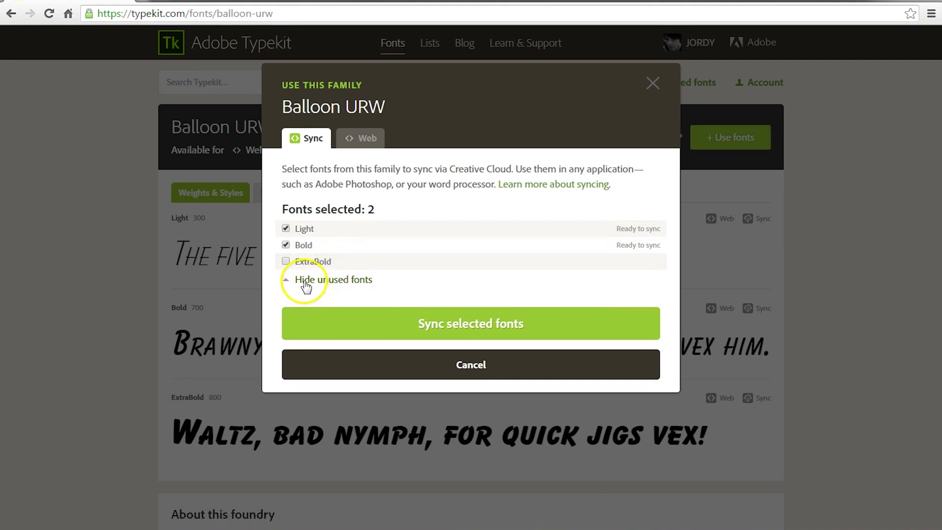
{"action": "left_click", "coordinate": [285, 261]}
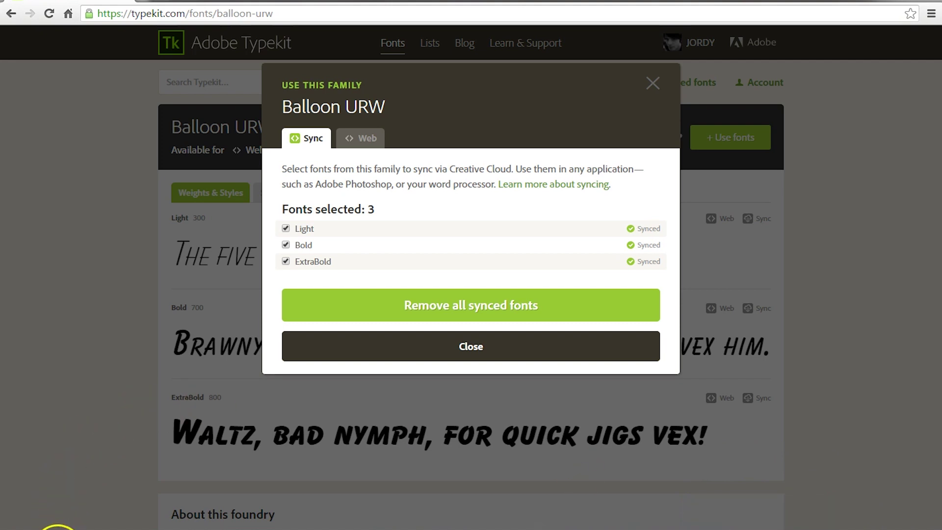
Step: Open Painted Titles [CINECOM.NET].aep from the Explorer project folder to launch After Effects
{"action": "left_click", "coordinate": [59, 528]}
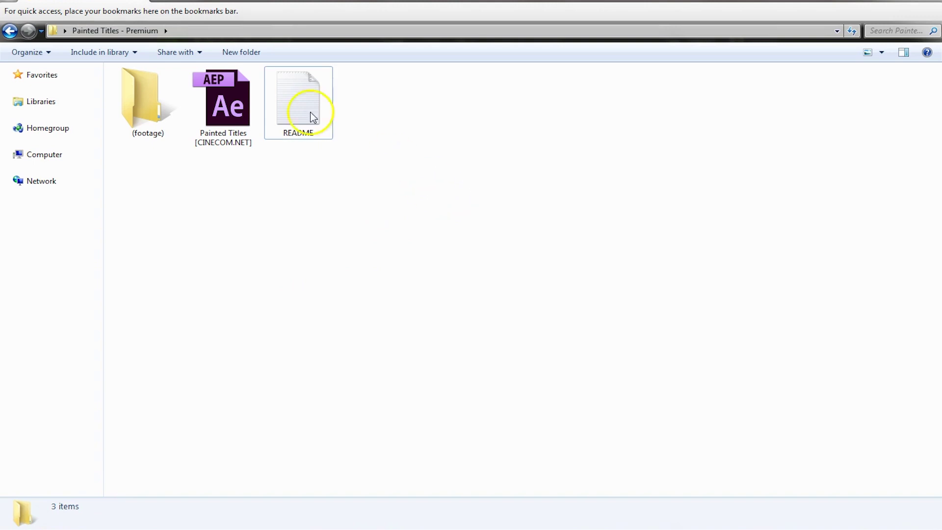
{"action": "left_click", "coordinate": [227, 97]}
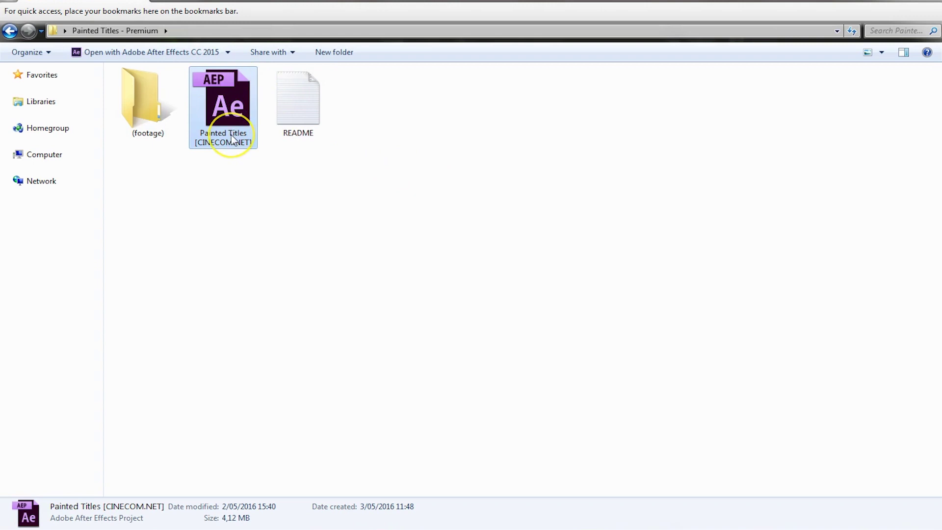
{"action": "double_click", "coordinate": [247, 100]}
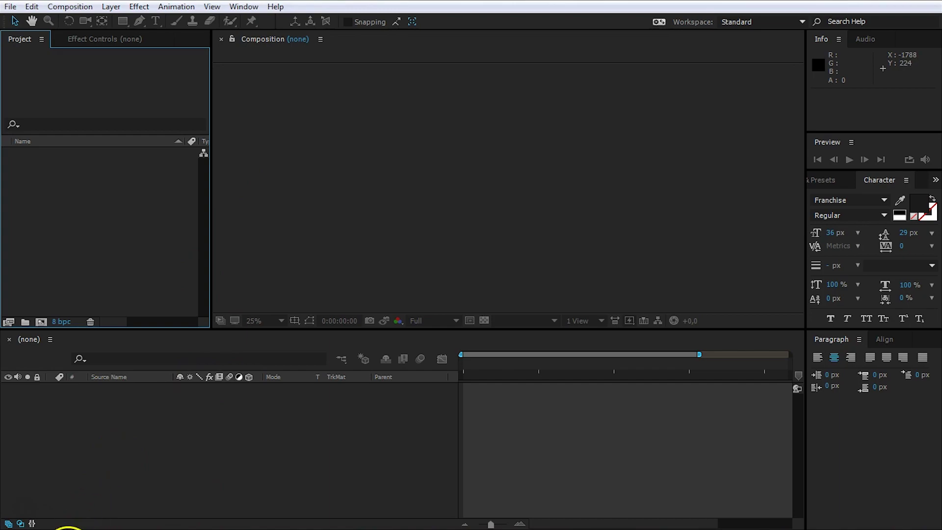
Step: Restore the Explorer window and drag Painted Titles [CINECOM.NET].aep into the Project panel
{"action": "left_click", "coordinate": [68, 528]}
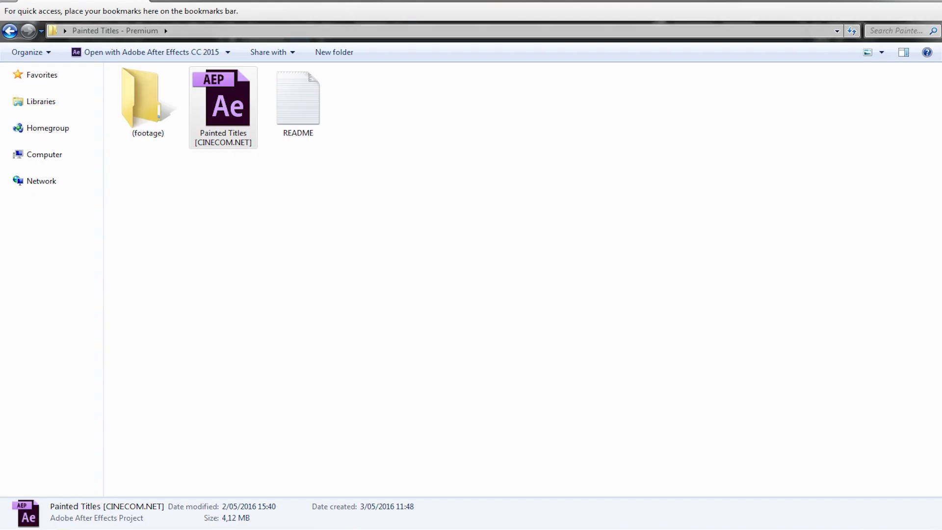
{"action": "double_click", "coordinate": [391, 1]}
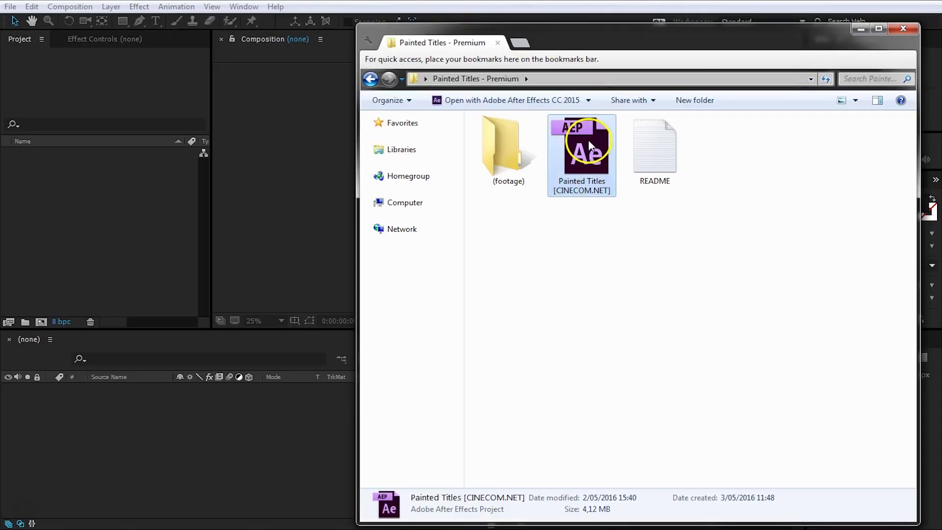
{"action": "left_click_drag", "start_coordinate": [588, 139], "coordinate": [121, 208]}
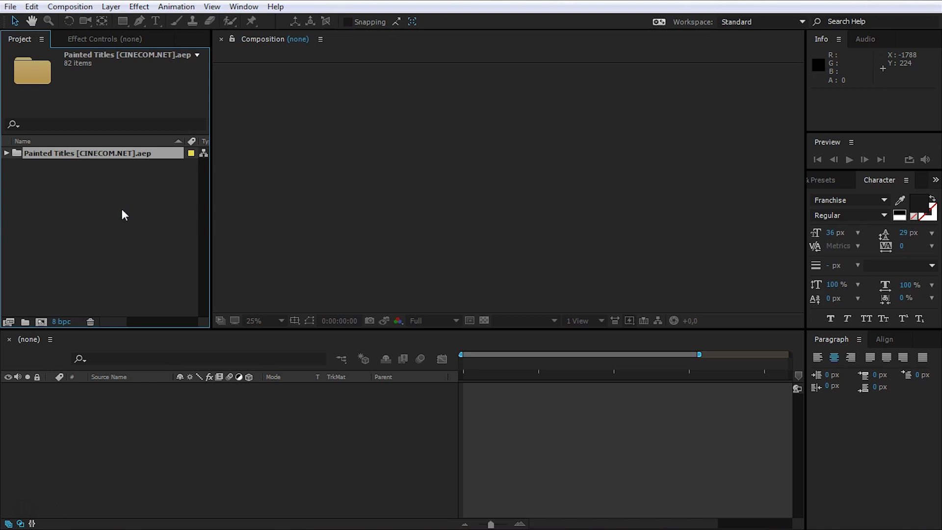
Step: Expand the imported project folder and open the Painted Title 01 composition from Title Templates
{"action": "left_click", "coordinate": [7, 152]}
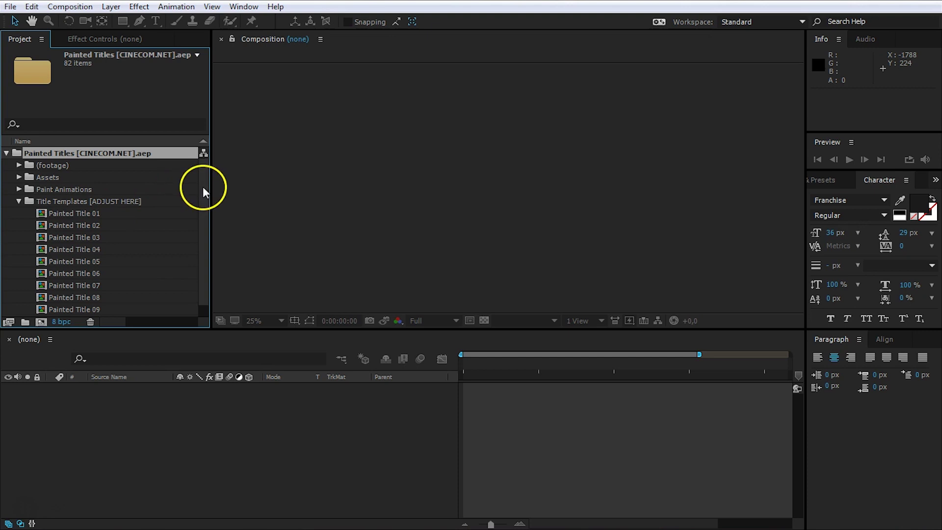
{"action": "scroll", "coordinate": [202, 187], "scroll_direction": "down", "scroll_amount": 1}
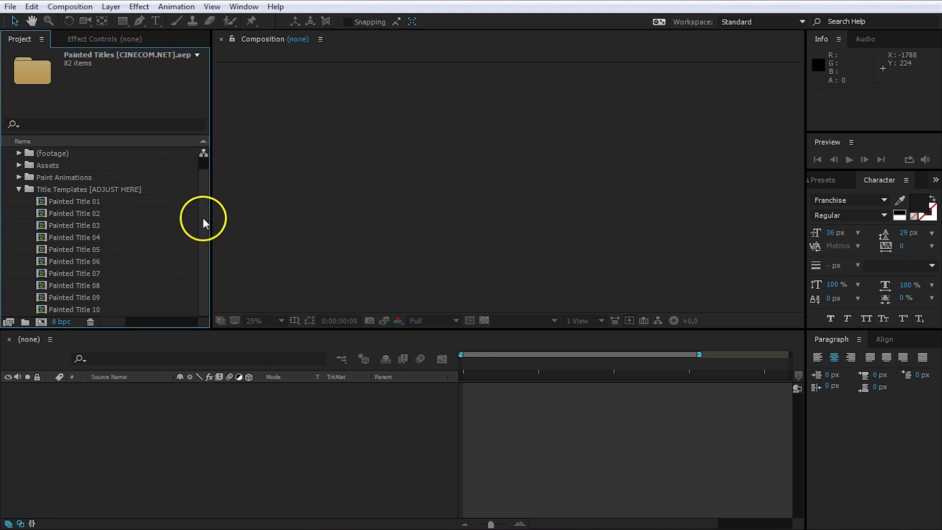
{"action": "double_click", "coordinate": [73, 201]}
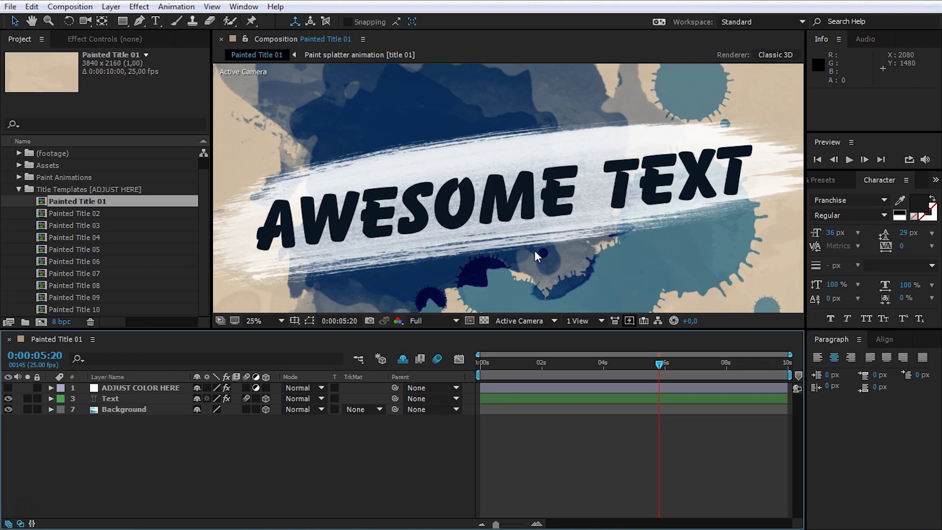
Step: Set the composition viewer's preview resolution to Quarter
{"action": "left_click", "coordinate": [422, 319]}
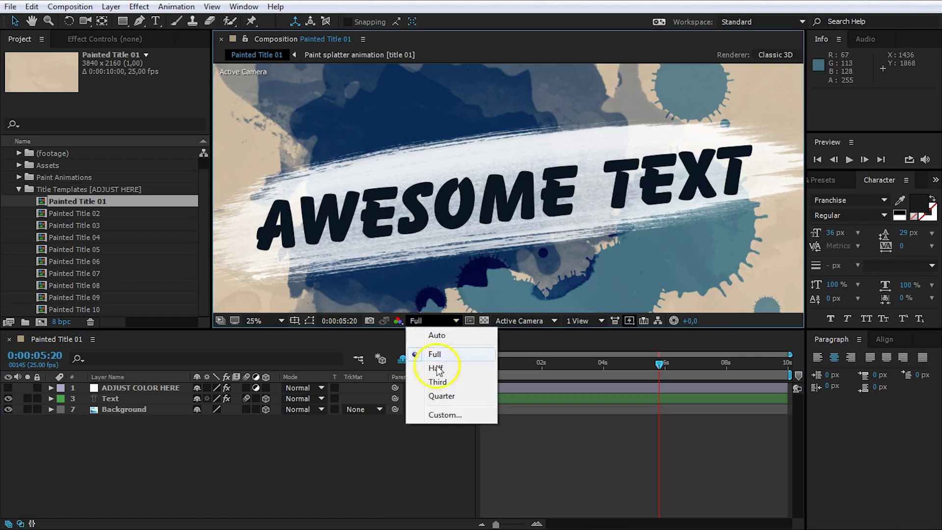
{"action": "left_click", "coordinate": [442, 396]}
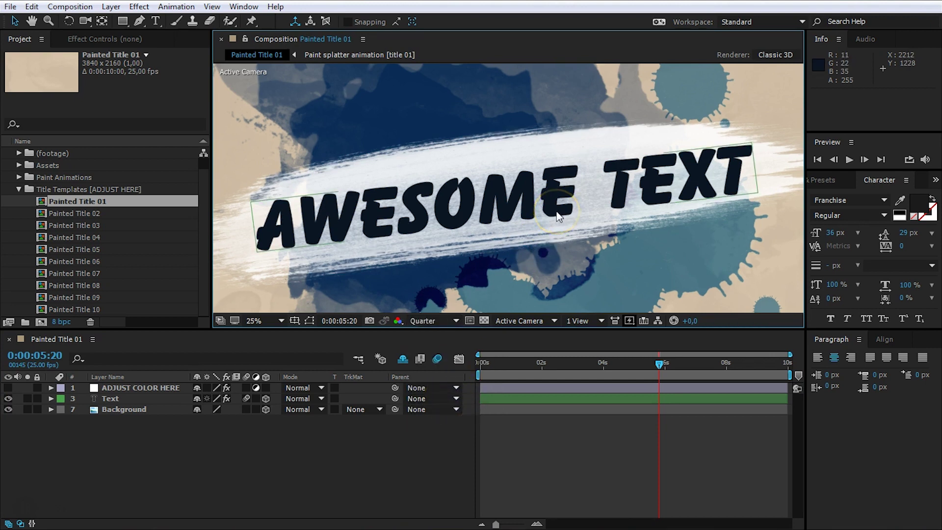
{"action": "scroll", "coordinate": [557, 216], "scroll_direction": "down", "scroll_amount": 4}
{"action": "scroll", "coordinate": [557, 216], "scroll_direction": "up", "scroll_amount": 2}
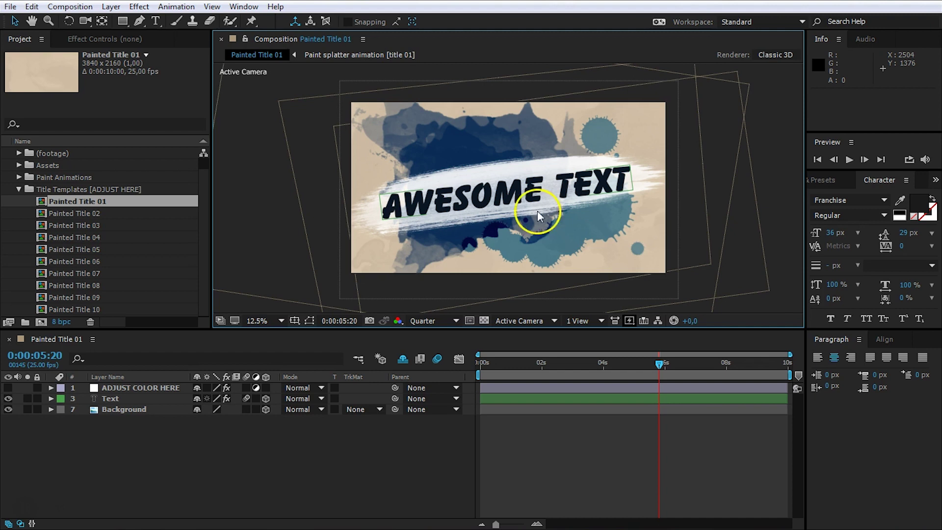
Step: Replace the AWESOME TEXT title wording with the new first name
{"action": "double_click", "coordinate": [491, 201]}
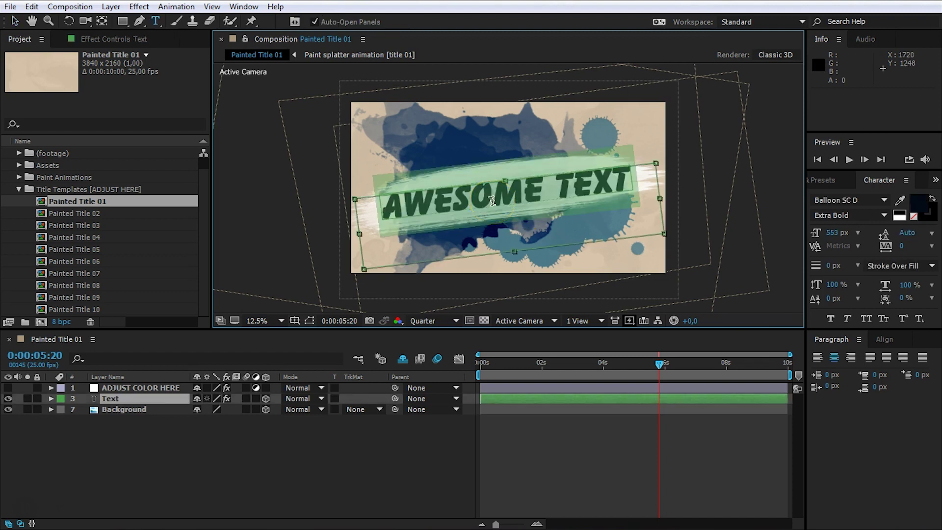
{"action": "type", "text": "Jordy"}
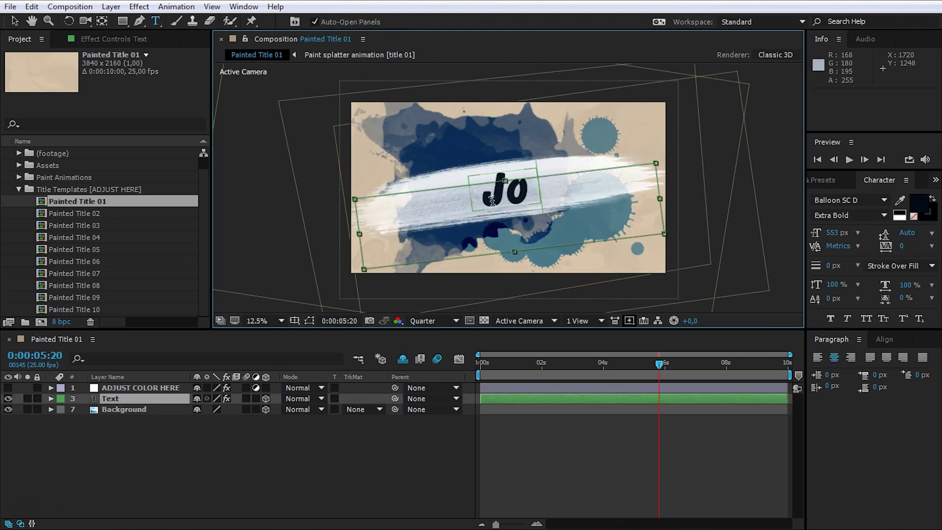
{"action": "left_click", "coordinate": [47, 99]}
{"action": "left_click", "coordinate": [15, 21]}
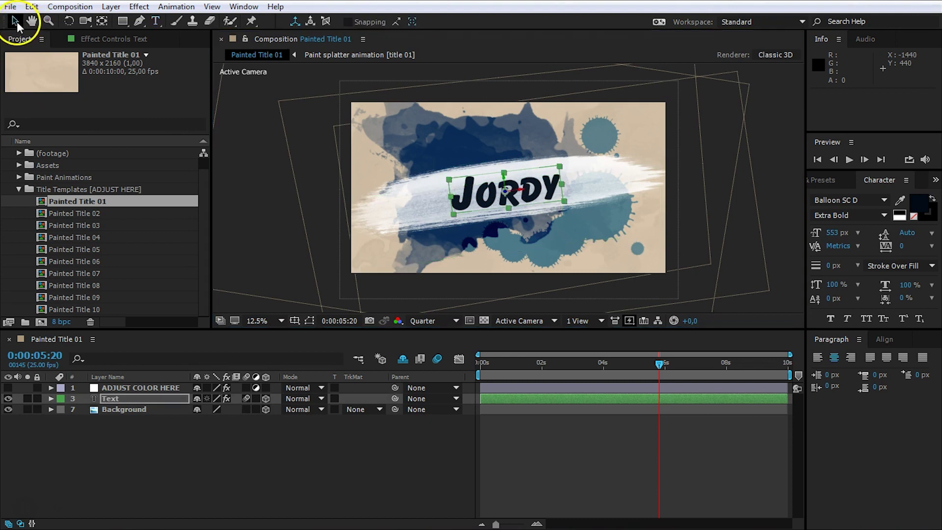
Step: Check the Character panel font list, leaving the title in Balloon SC D Extra Bold
{"action": "left_click", "coordinate": [881, 180]}
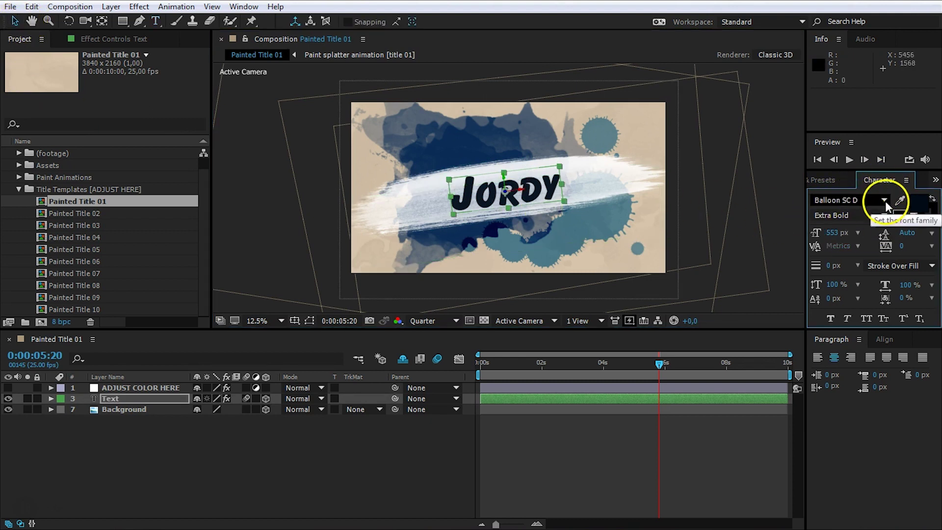
{"action": "left_click", "coordinate": [884, 200]}
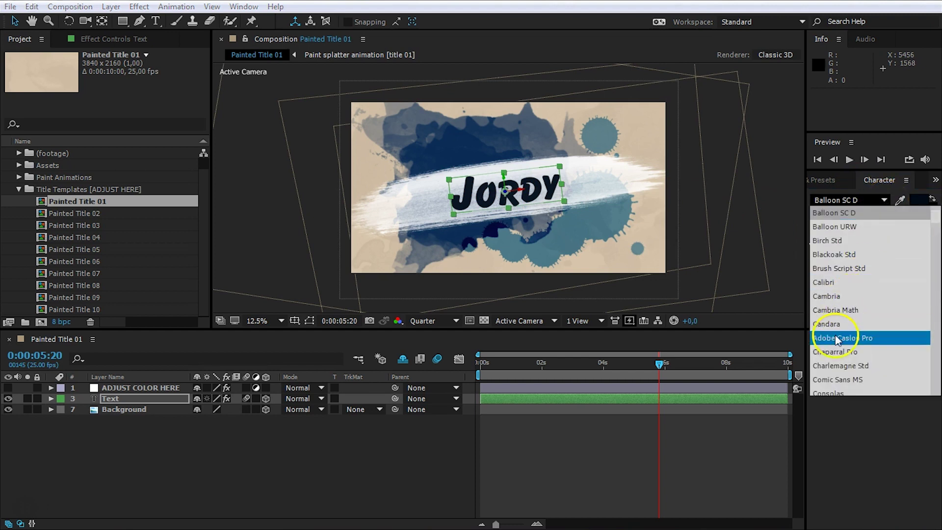
{"action": "left_click", "coordinate": [405, 473]}
{"action": "left_click", "coordinate": [474, 192]}
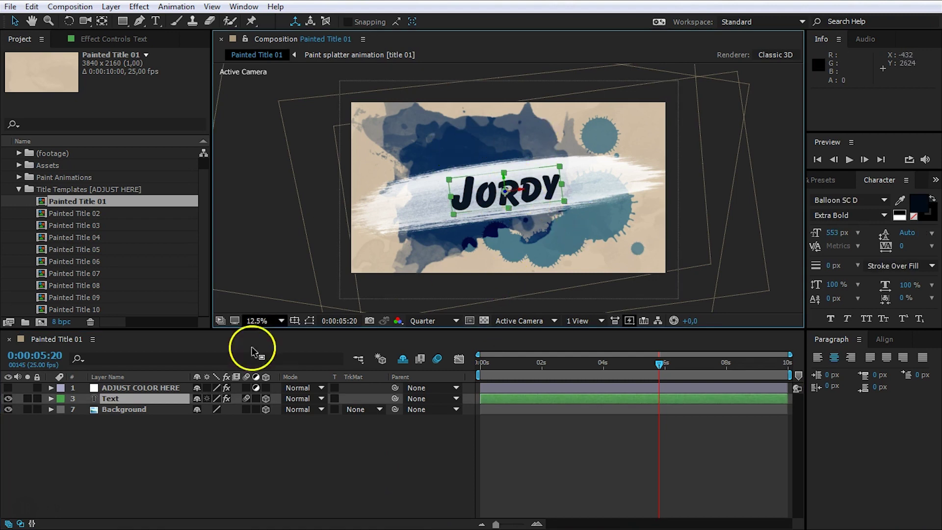
Step: Set the ADJUST COLOR HERE layer's Text Color to dark maroon #230B10 in Effect Controls
{"action": "left_click", "coordinate": [142, 387]}
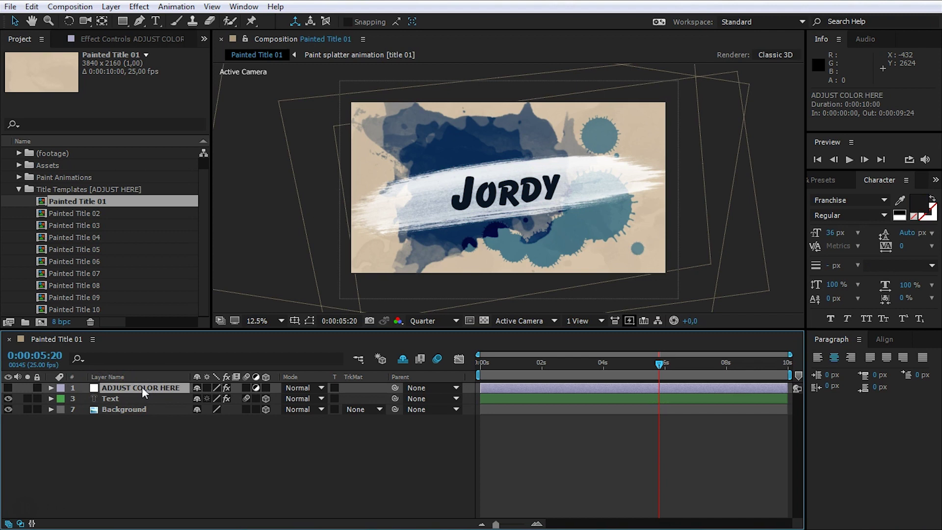
{"action": "left_click", "coordinate": [118, 38]}
{"action": "mouse_move", "coordinate": [205, 69]}
{"action": "left_mouse_down"}
{"action": "mouse_move", "coordinate": [197, 145]}
{"action": "mouse_move", "coordinate": [216, 61]}
{"action": "left_mouse_up"}
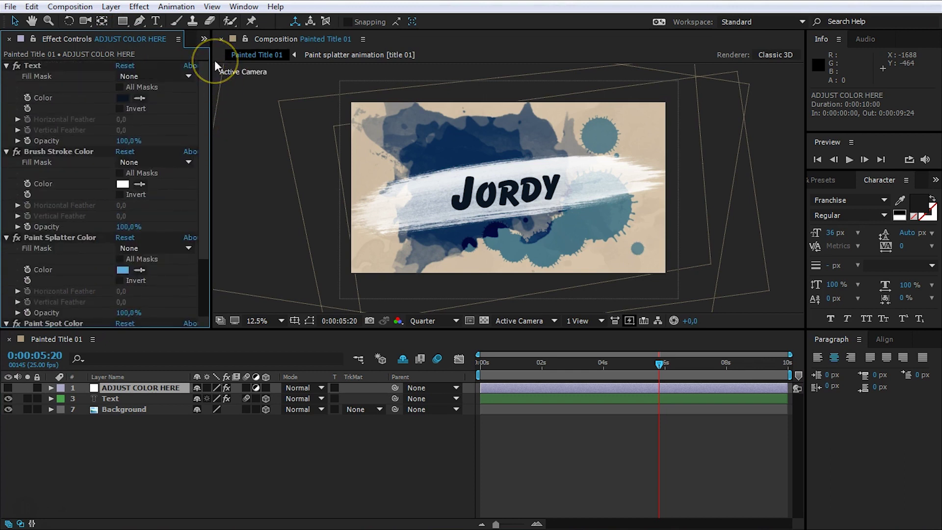
{"action": "left_click", "coordinate": [122, 98]}
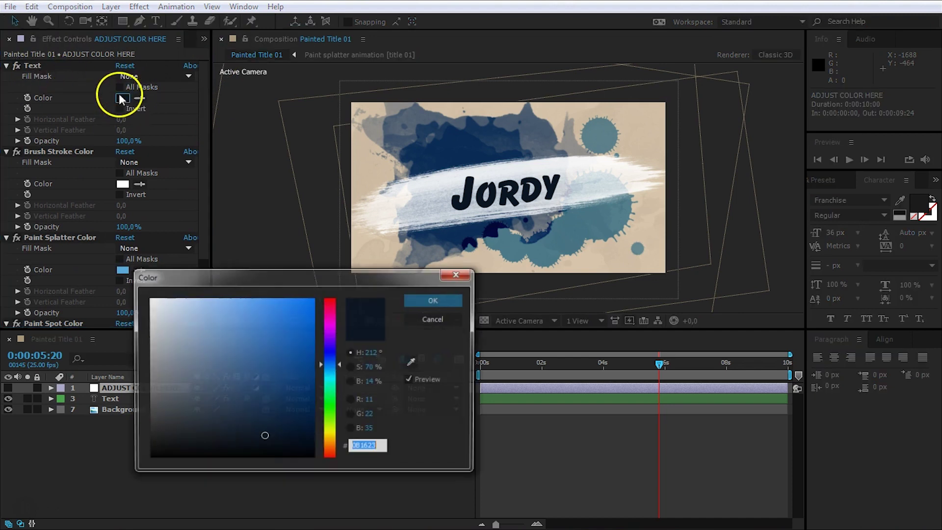
{"action": "left_click", "coordinate": [333, 305]}
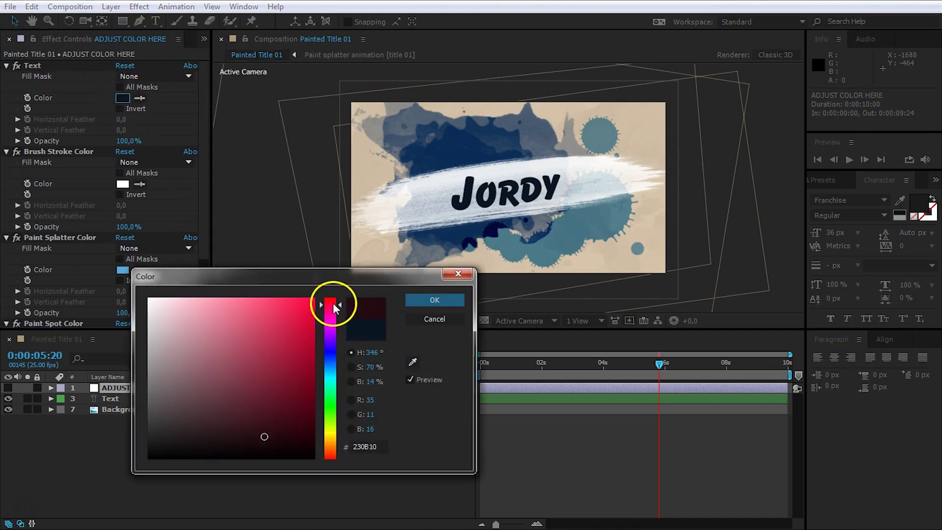
{"action": "left_click", "coordinate": [444, 301]}
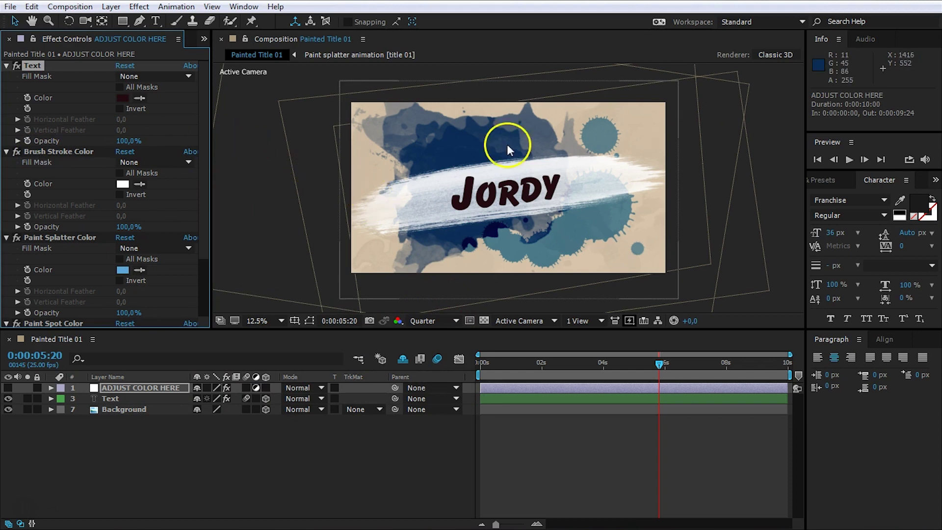
Step: Set the Brush Stroke Color to a light pink
{"action": "left_click", "coordinate": [122, 184]}
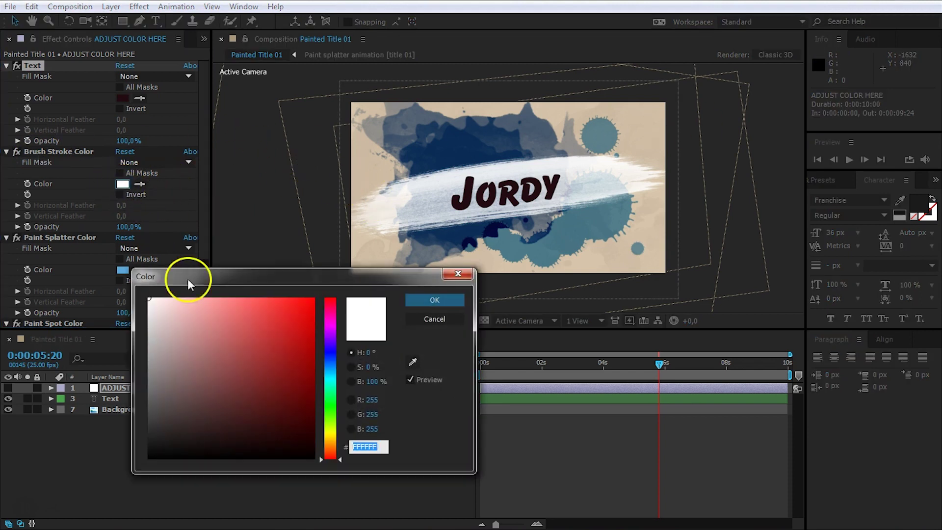
{"action": "left_click", "coordinate": [204, 307]}
{"action": "left_click_drag", "start_coordinate": [204, 307], "coordinate": [193, 299]}
{"action": "left_click", "coordinate": [435, 299]}
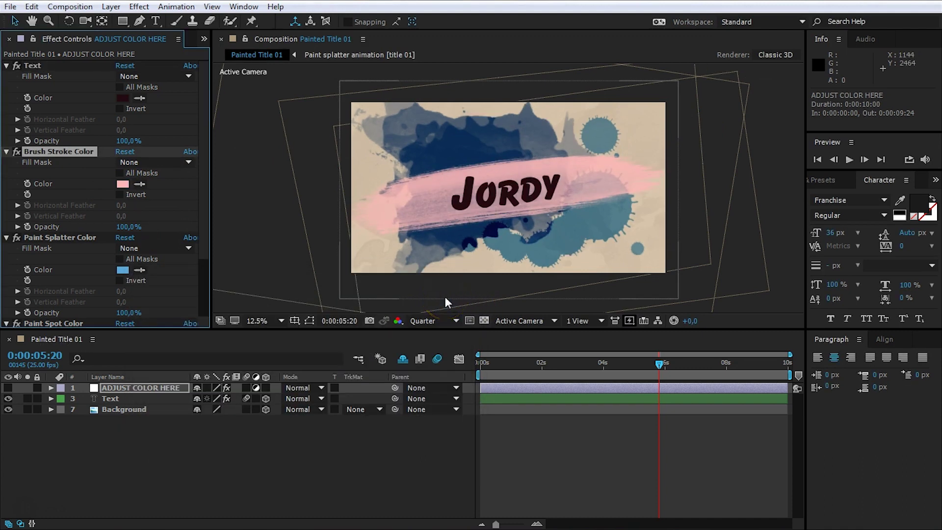
Step: Change the Paint Splatter Color to red
{"action": "scroll", "coordinate": [202, 212], "scroll_direction": "down", "scroll_amount": 3}
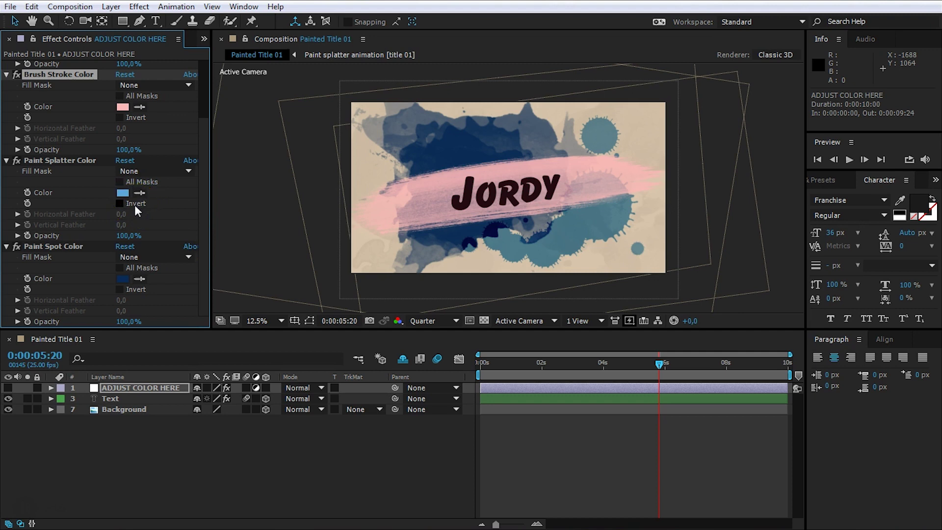
{"action": "left_click", "coordinate": [123, 192]}
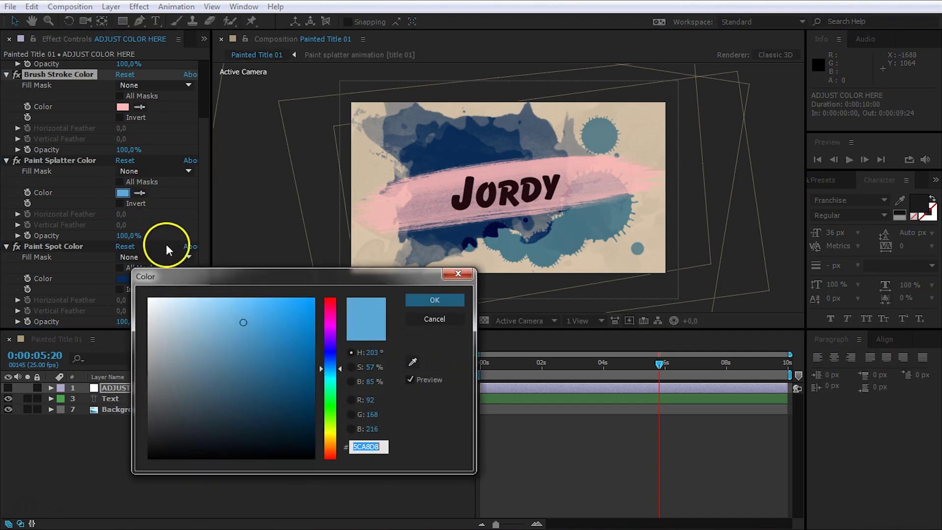
{"action": "left_click_drag", "start_coordinate": [330, 322], "coordinate": [330, 300]}
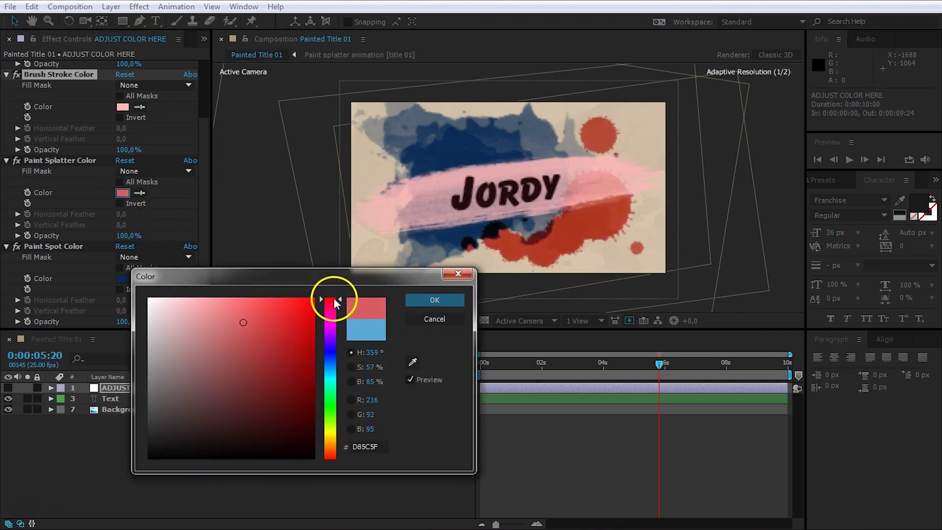
{"action": "left_click", "coordinate": [449, 301]}
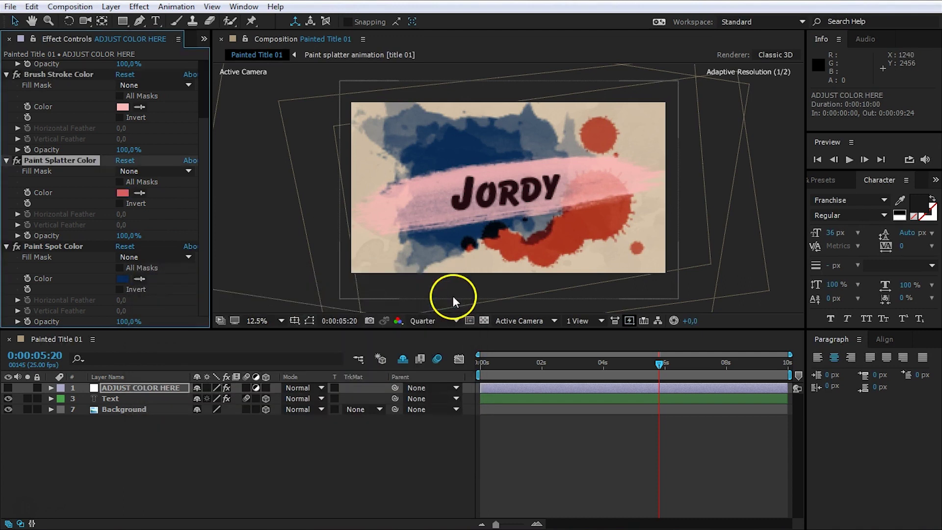
Step: Change the Paint Spot Color from blue to dark red #550811
{"action": "left_click", "coordinate": [124, 278]}
{"action": "left_click_drag", "start_coordinate": [334, 315], "coordinate": [330, 301]}
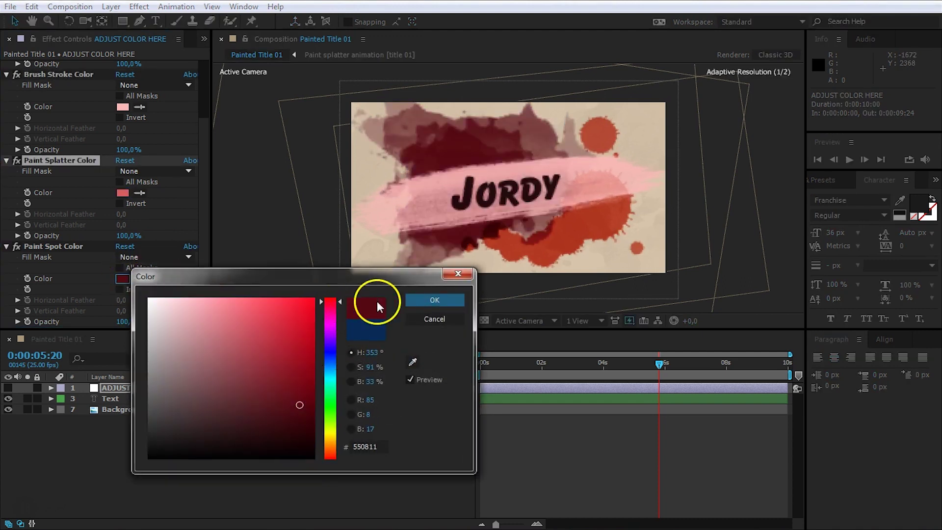
{"action": "left_click", "coordinate": [420, 300]}
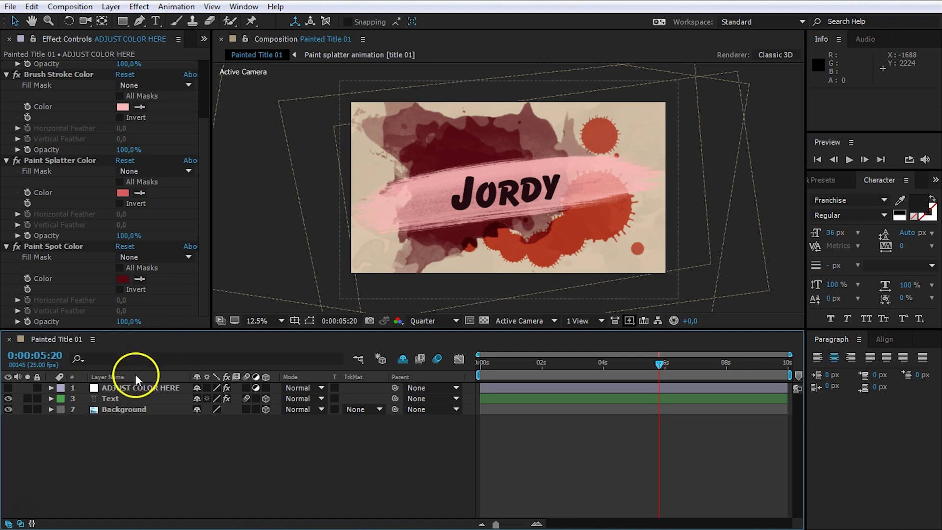
Step: Turn off the Background layer's visibility so the red title shows over transparency, then deselect all layers
{"action": "left_click", "coordinate": [116, 409]}
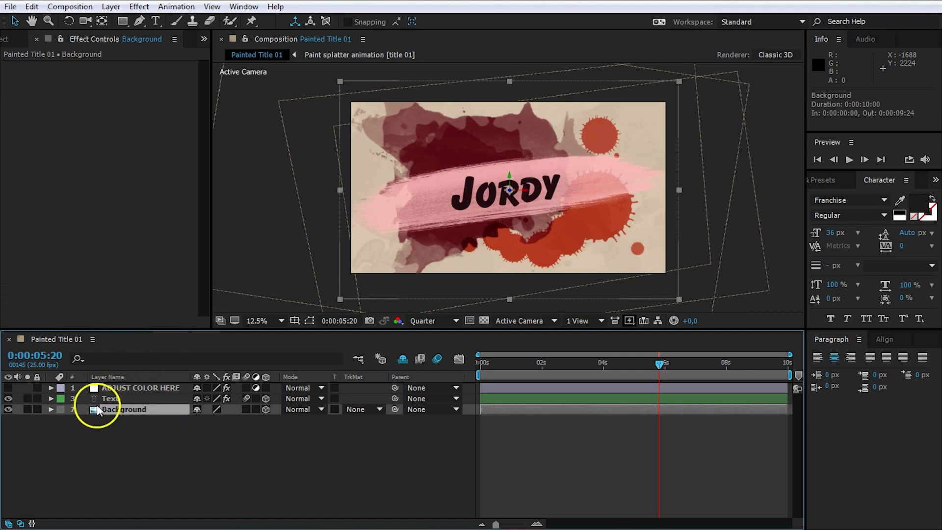
{"action": "left_click", "coordinate": [9, 409]}
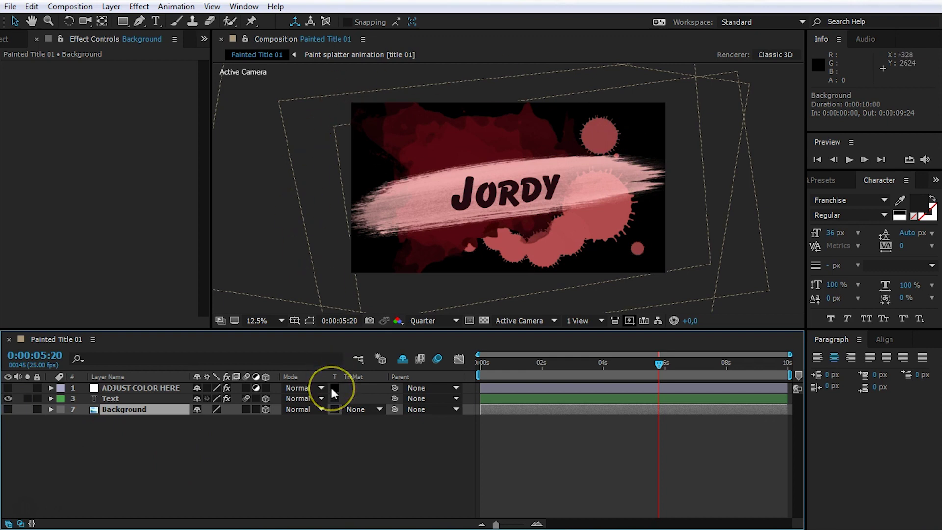
{"action": "left_click", "coordinate": [600, 132]}
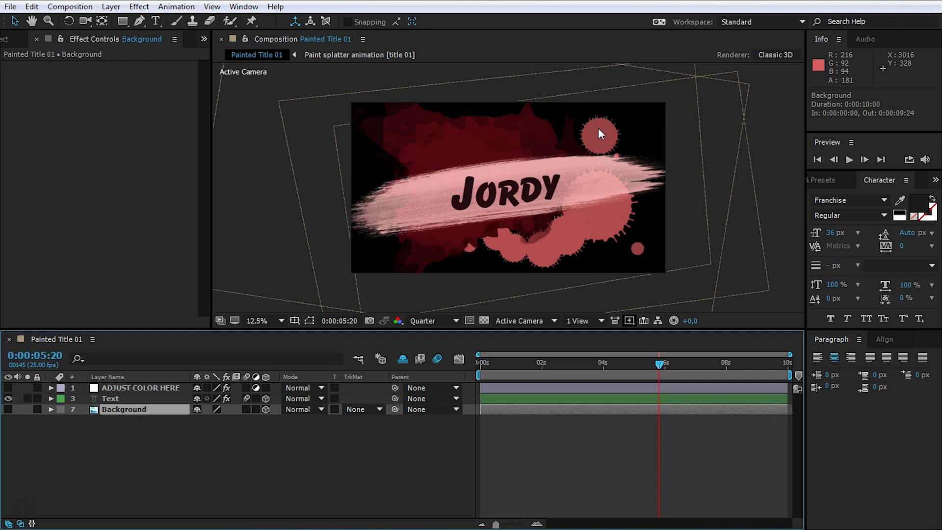
{"action": "left_click", "coordinate": [173, 366]}
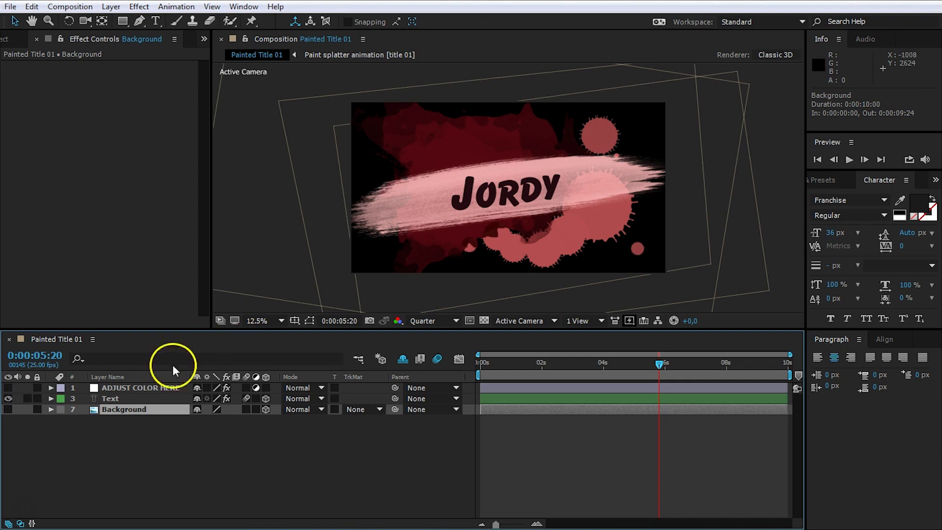
{"action": "left_click", "coordinate": [130, 427]}
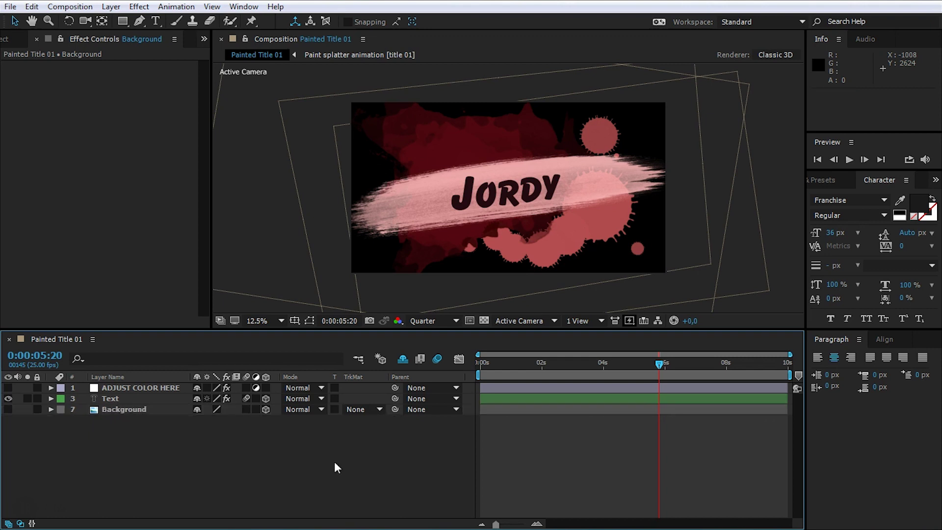
Step: Open the Painted Titles - Premium project folder, enter (footage) and select the background image
{"action": "left_click", "coordinate": [64, 526]}
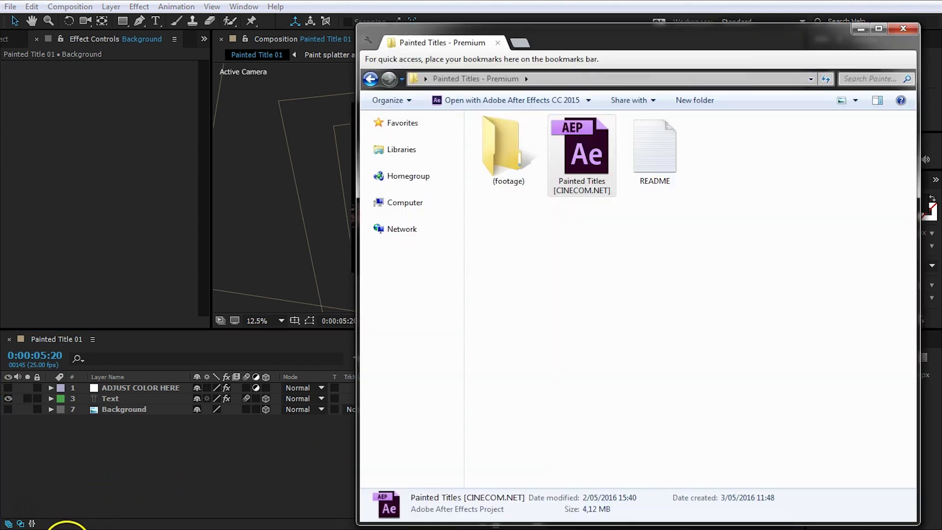
{"action": "double_click", "coordinate": [501, 142]}
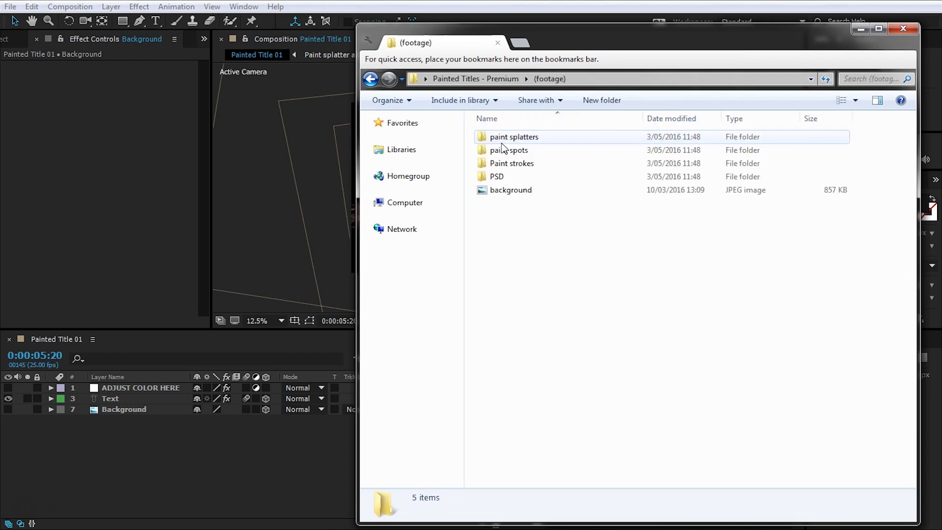
{"action": "left_click", "coordinate": [539, 254]}
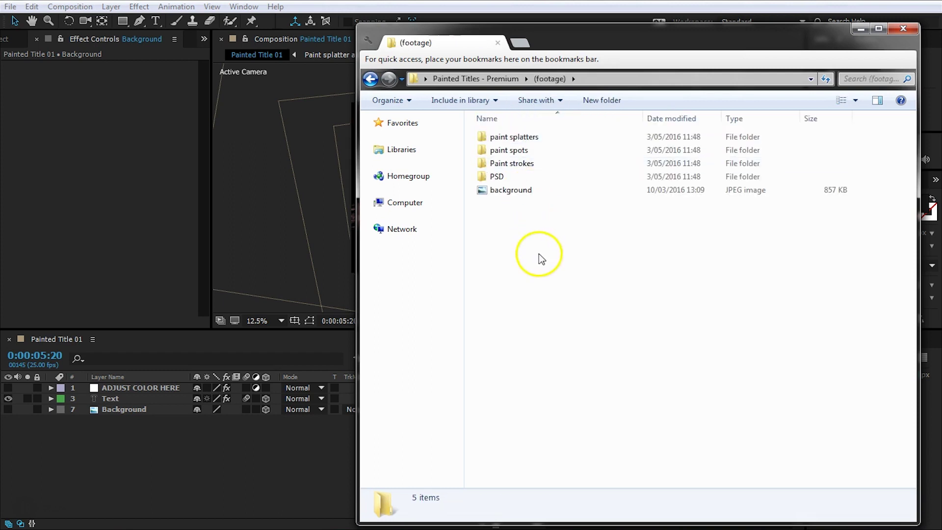
{"action": "left_click", "coordinate": [510, 190]}
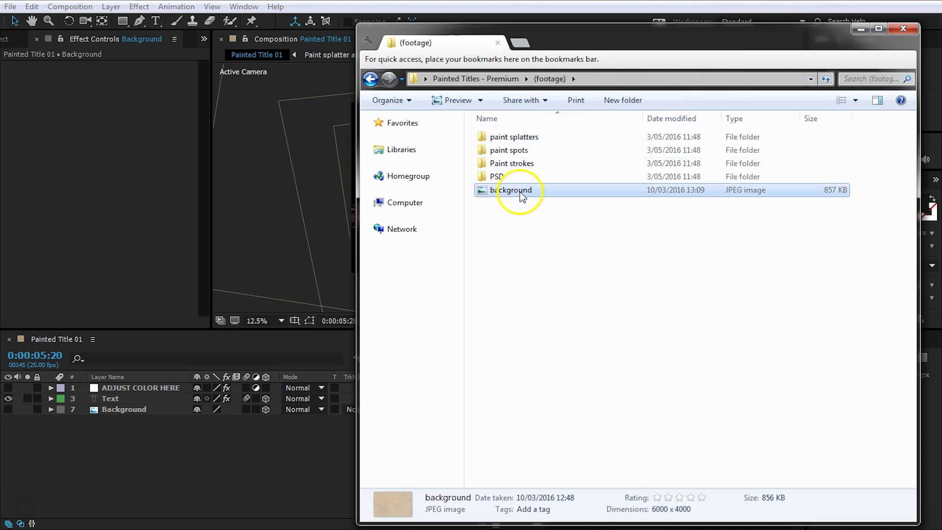
Step: Browse the paint splatters folder, selecting each of the five splatter images in turn
{"action": "double_click", "coordinate": [527, 137]}
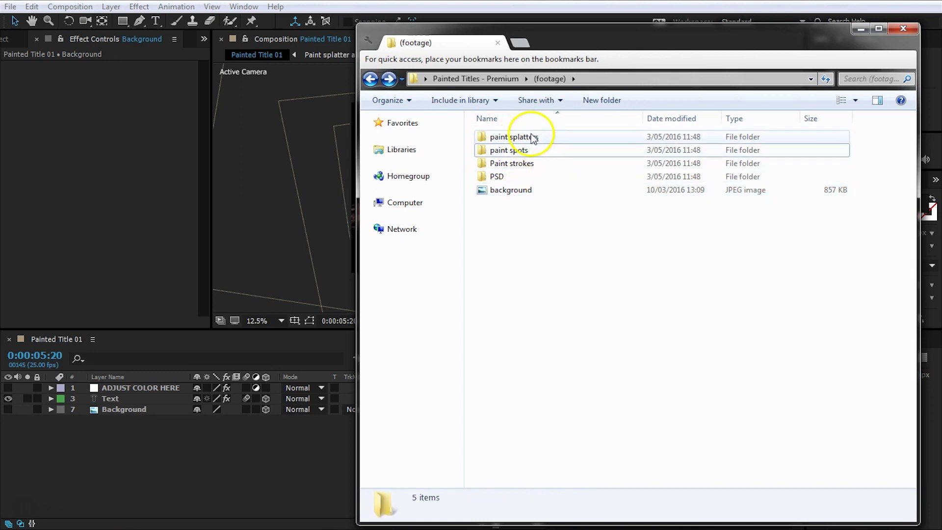
{"action": "left_click", "coordinate": [530, 133]}
{"action": "left_click", "coordinate": [583, 144]}
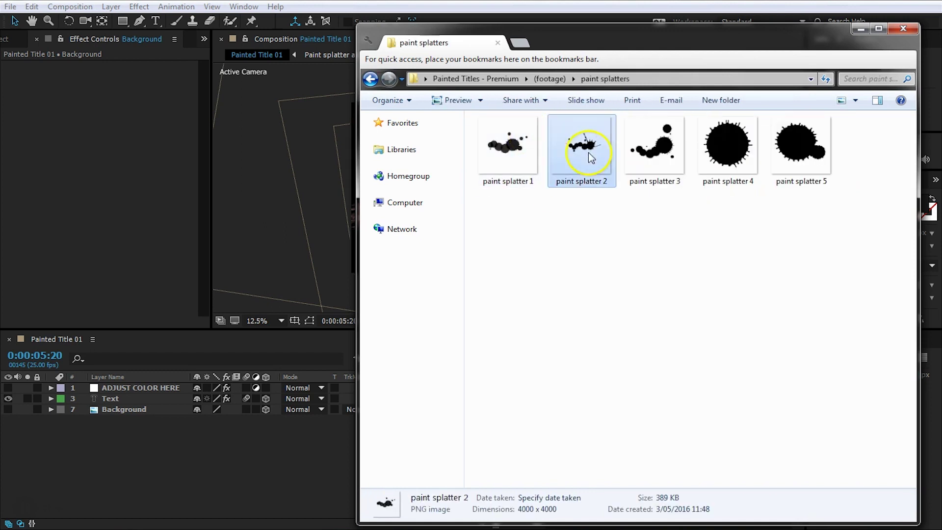
{"action": "left_click", "coordinate": [679, 156]}
{"action": "left_click", "coordinate": [725, 156]}
{"action": "left_click", "coordinate": [797, 154]}
{"action": "left_click", "coordinate": [599, 206]}
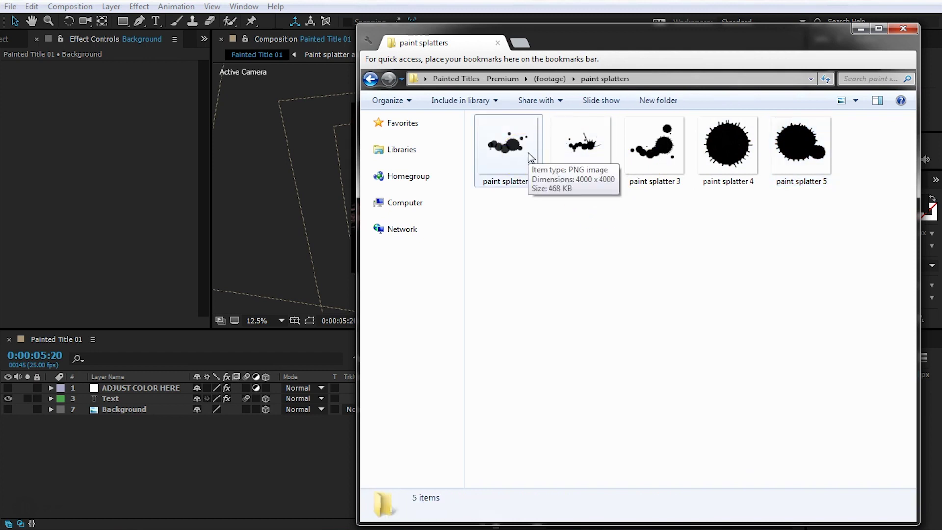
Step: Go back to (footage) and open PSD > Paint splatters
{"action": "left_click", "coordinate": [370, 79]}
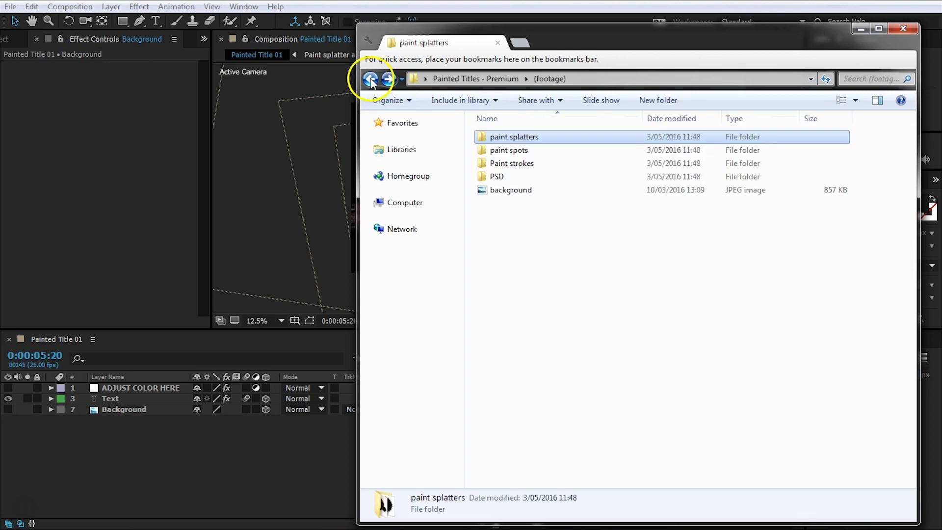
{"action": "double_click", "coordinate": [487, 177]}
{"action": "double_click", "coordinate": [498, 138]}
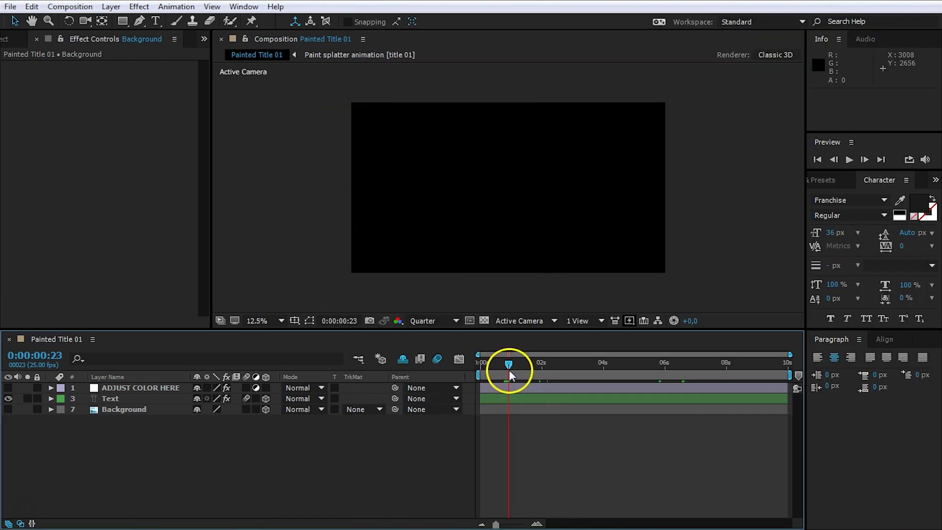
Step: Scrub the Painted Title 01 playhead to about 0:00:06:07 to preview the JORDY splatter animation
{"action": "left_click_drag", "start_coordinate": [508, 369], "coordinate": [673, 367]}
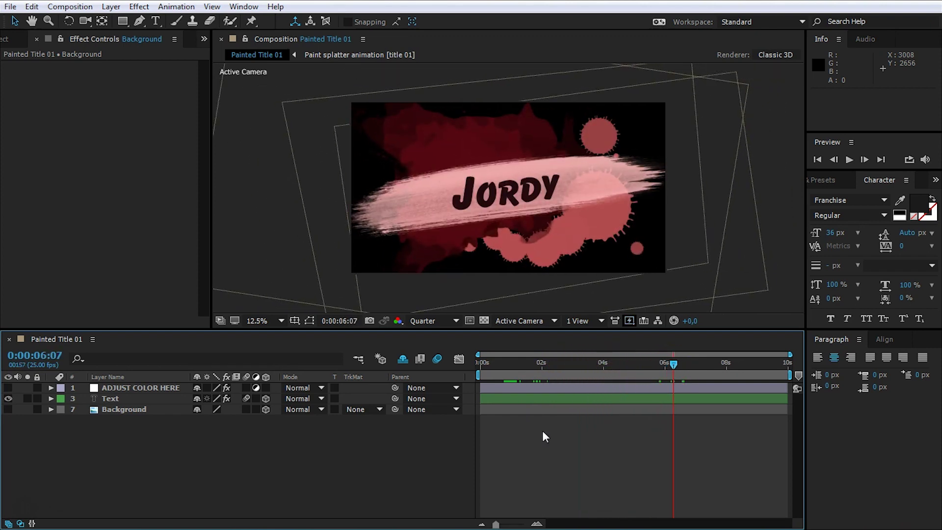